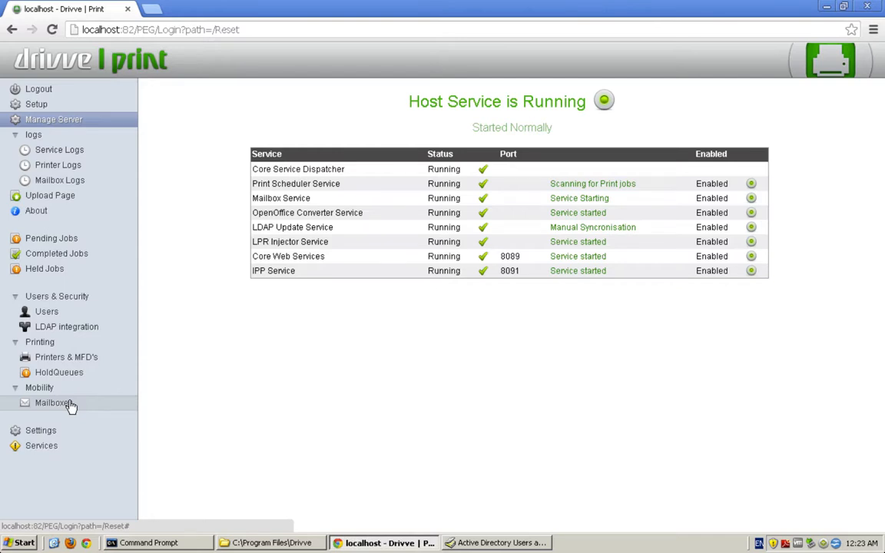
Add a new mailbox, fill in its e-mail address, and bring up its print target choices
{"action": "left_click", "coordinate": [70, 406]}
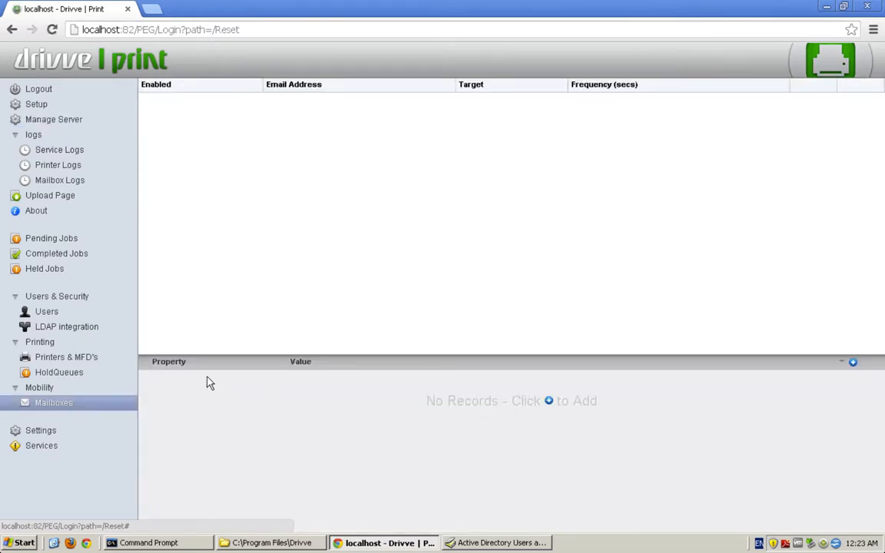
{"action": "left_click", "coordinate": [854, 364]}
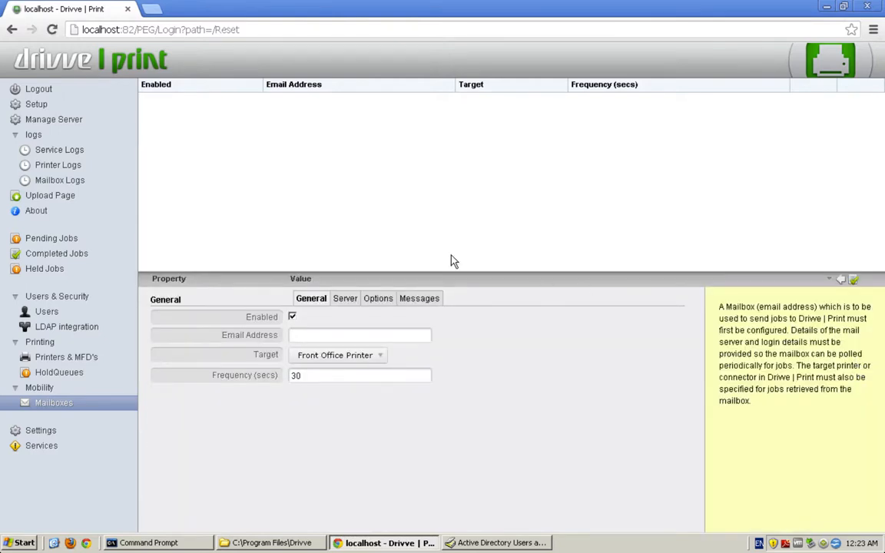
{"action": "left_click", "coordinate": [316, 335]}
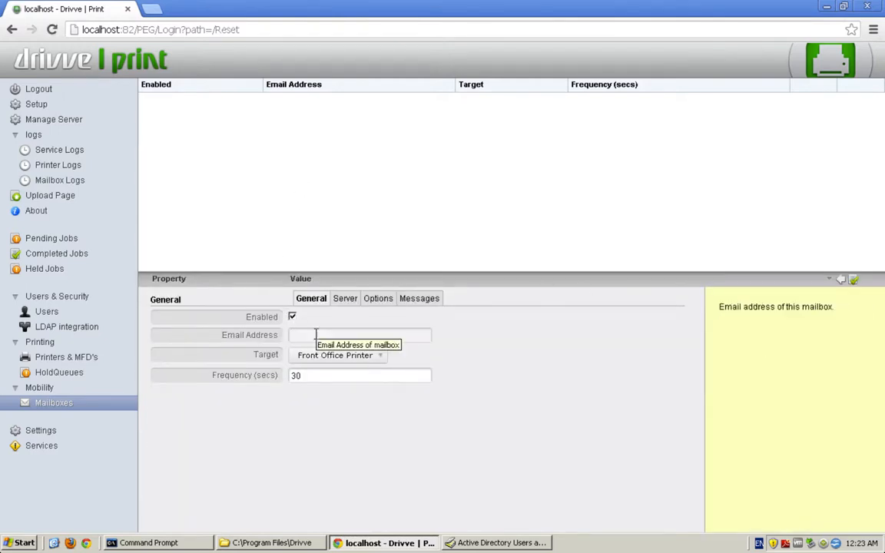
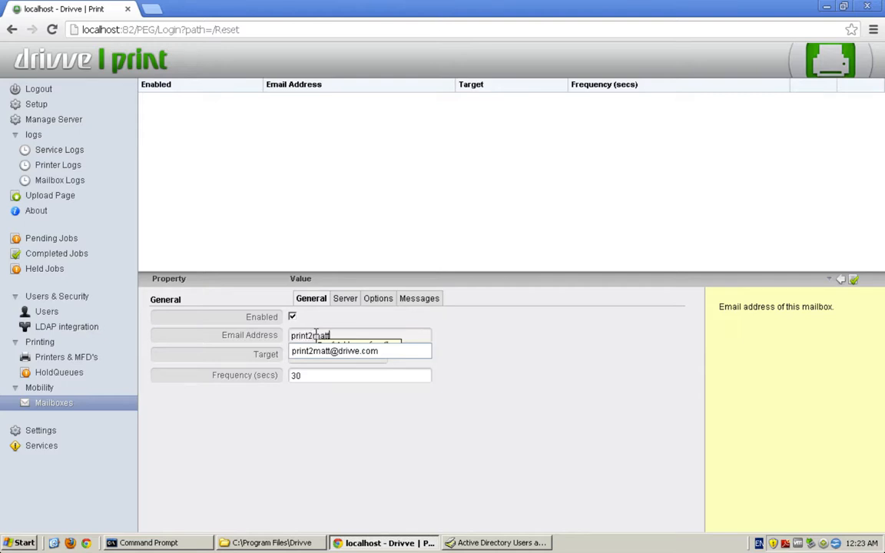
{"action": "left_click", "coordinate": [334, 350]}
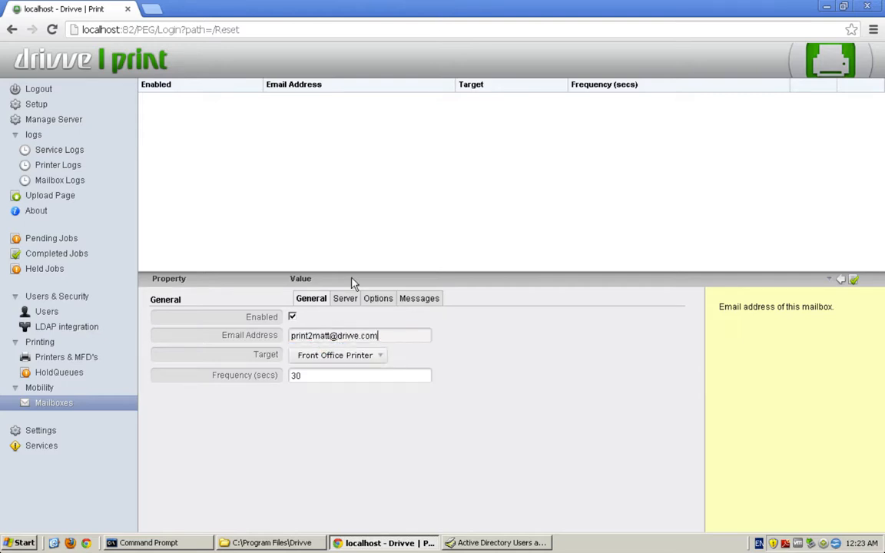
{"action": "left_click", "coordinate": [356, 356]}
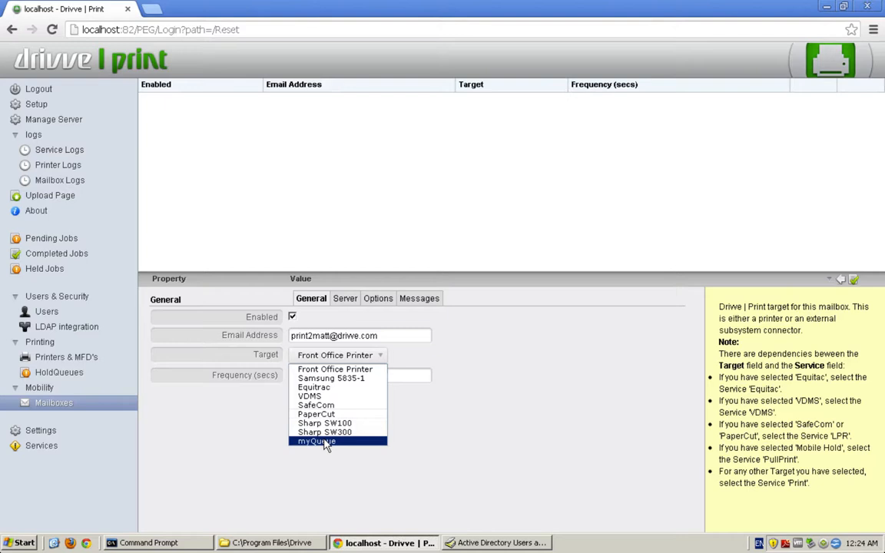
Try myQueue as the mailbox target, then switch it back to Front Office Printer
{"action": "left_click", "coordinate": [338, 369]}
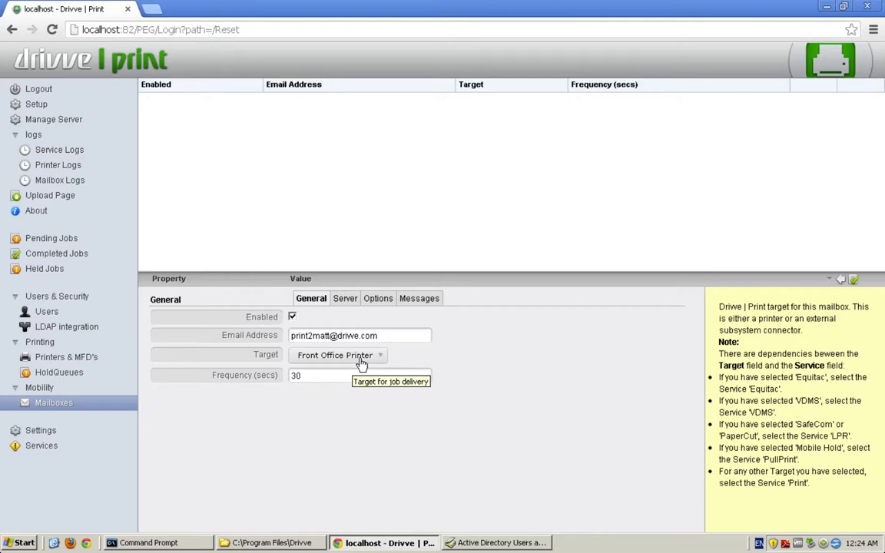
{"action": "left_click", "coordinate": [362, 365]}
{"action": "left_click", "coordinate": [332, 440]}
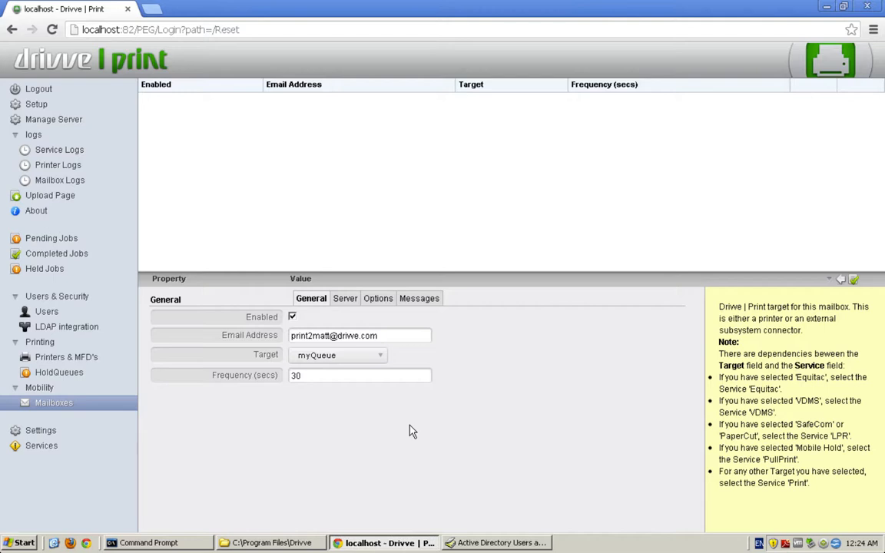
{"action": "left_click", "coordinate": [334, 357]}
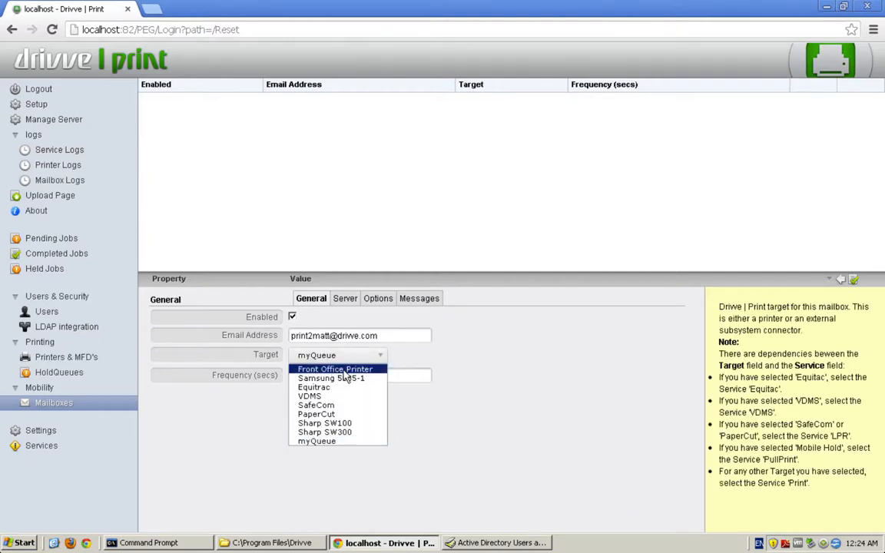
{"action": "left_click", "coordinate": [335, 371]}
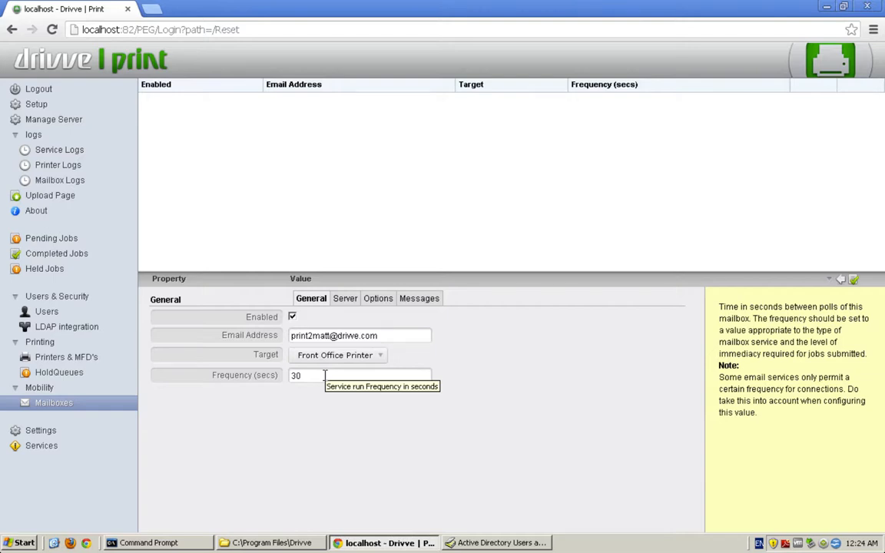
Change the mailbox polling frequency from 30 to 5 seconds
{"action": "double_click", "coordinate": [325, 375]}
{"action": "type", "text": "5"}
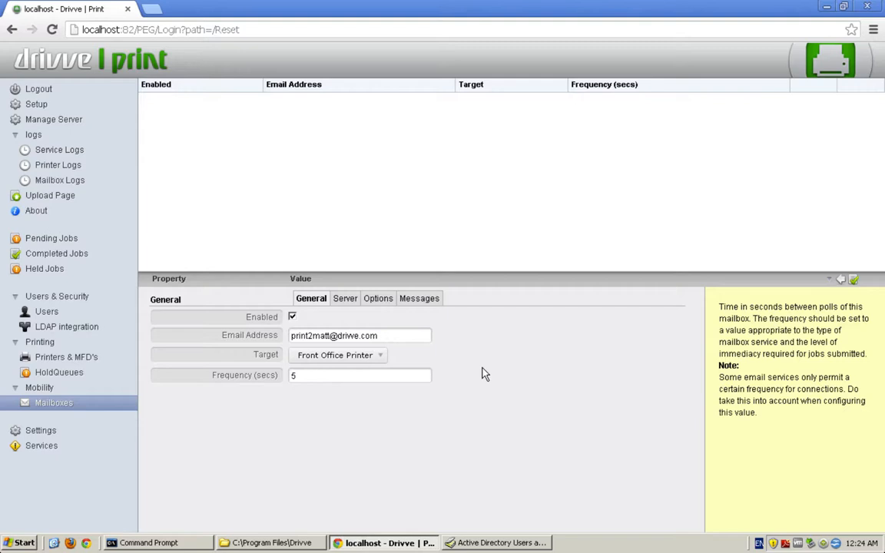
{"action": "left_click", "coordinate": [353, 298]}
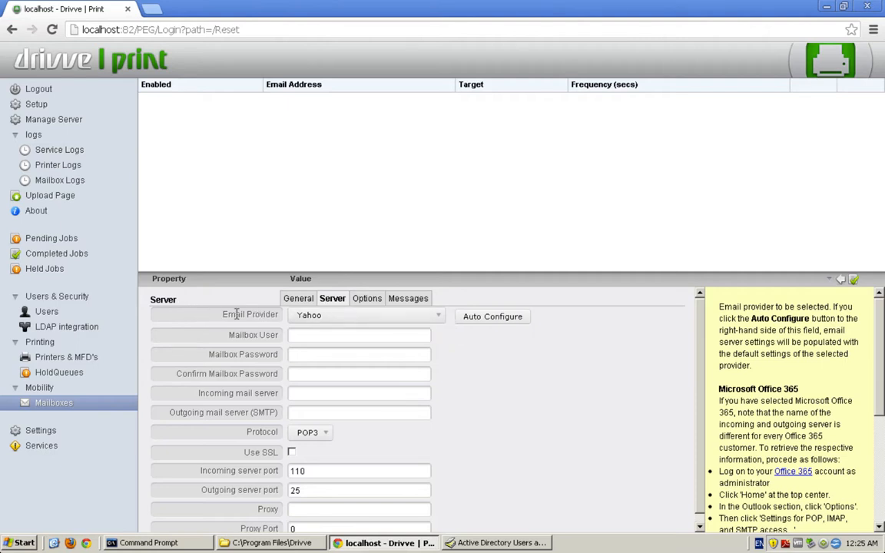
Auto-configure Google Mail: IMAP with SSL, imap.gmail.com port 993, smtp.gmail.com port 465
{"action": "left_click", "coordinate": [335, 318]}
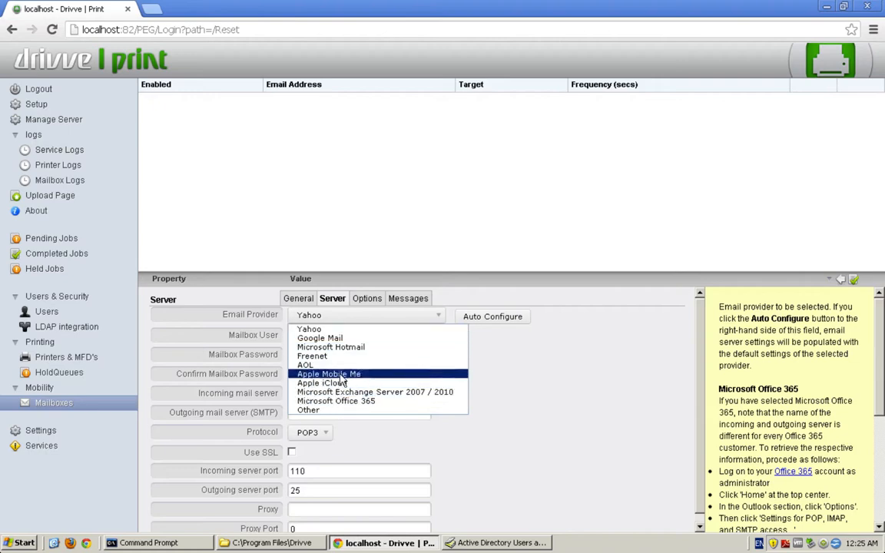
{"action": "left_click", "coordinate": [346, 338]}
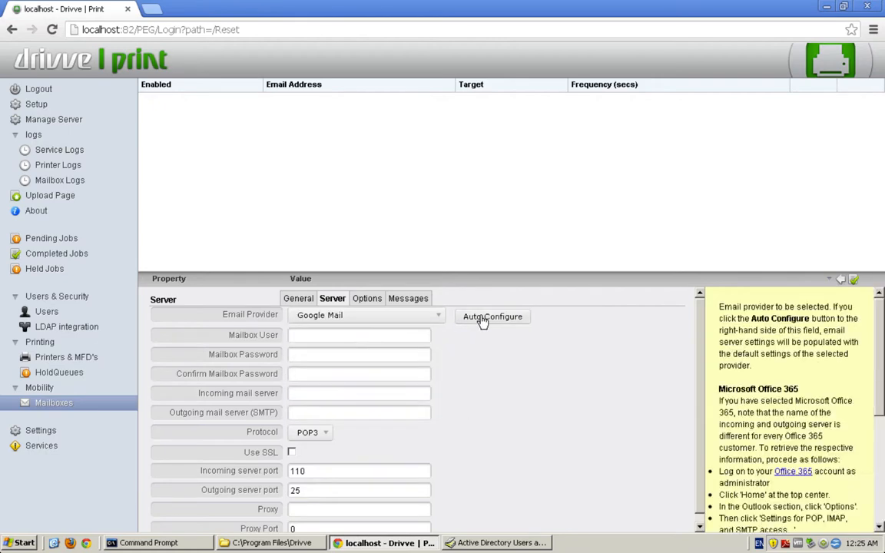
{"action": "left_click", "coordinate": [481, 318]}
{"action": "left_click", "coordinate": [345, 298]}
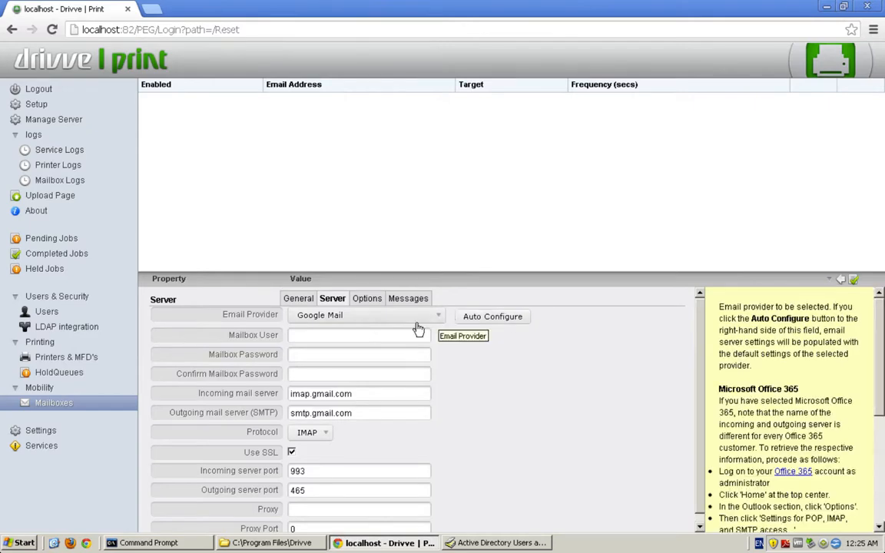
Enter the mailbox login user name and password, and confirm the password
{"action": "left_click", "coordinate": [322, 332]}
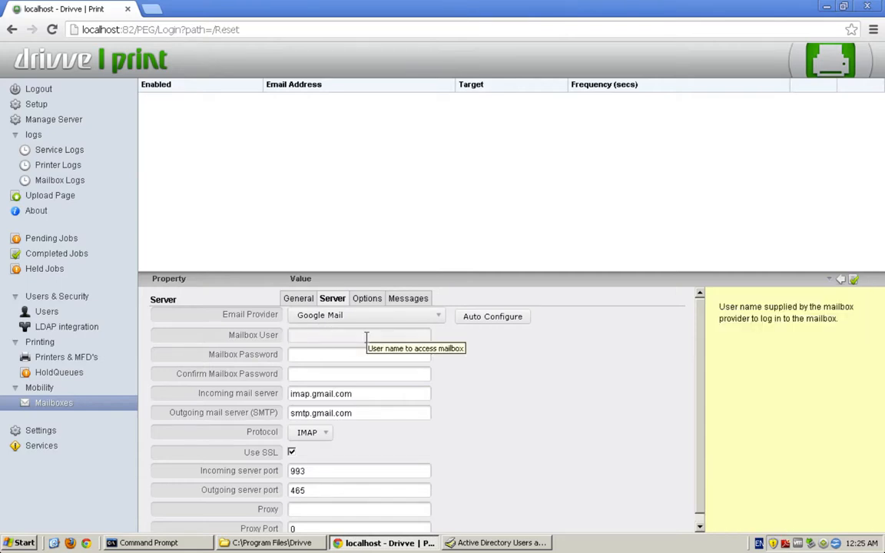
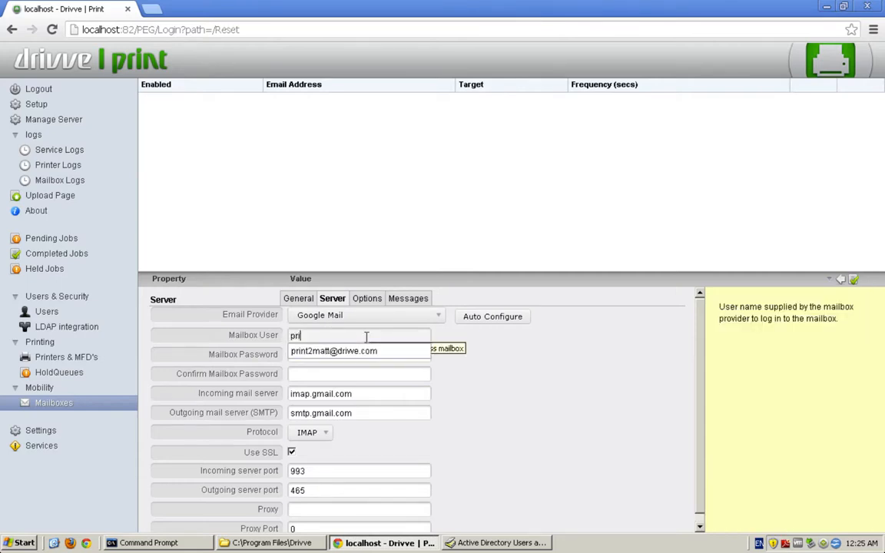
{"action": "key", "text": "Tab"}
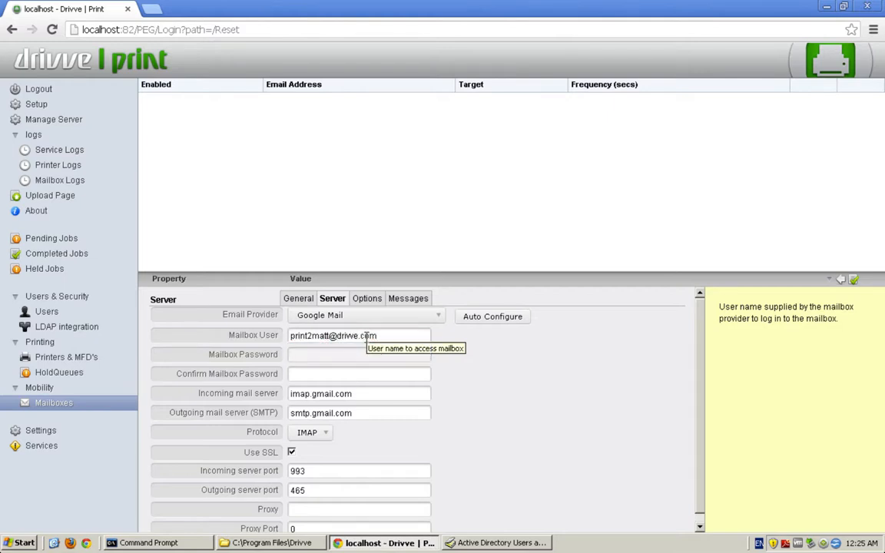
{"action": "type", "text": "••••••••"}
{"action": "key", "text": "BackSpace"}
{"action": "key", "text": "BackSpace"}
{"action": "key", "text": "BackSpace"}
{"action": "key", "text": "BackSpace"}
{"action": "key", "text": "BackSpace"}
{"action": "key", "text": "BackSpace"}
{"action": "type", "text": "••••••••"}
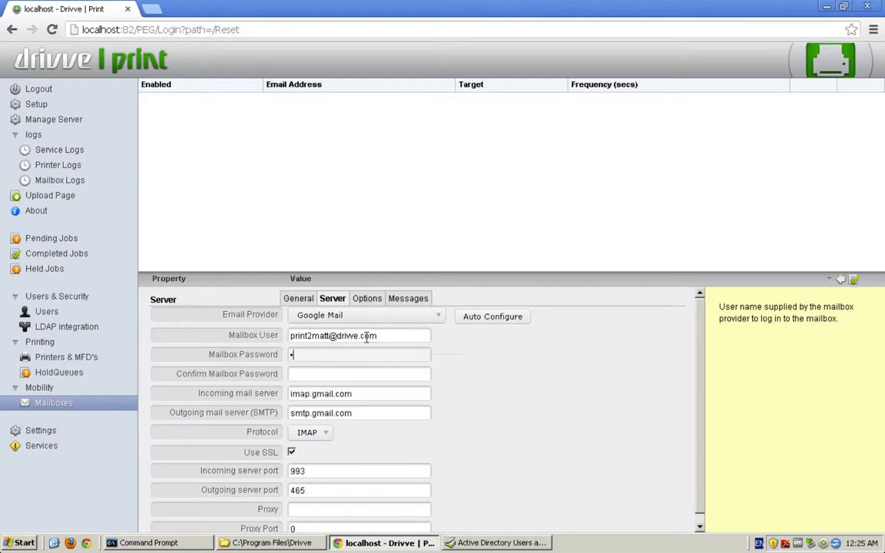
{"action": "key", "text": "Tab"}
{"action": "type", "text": "••••••••••"}
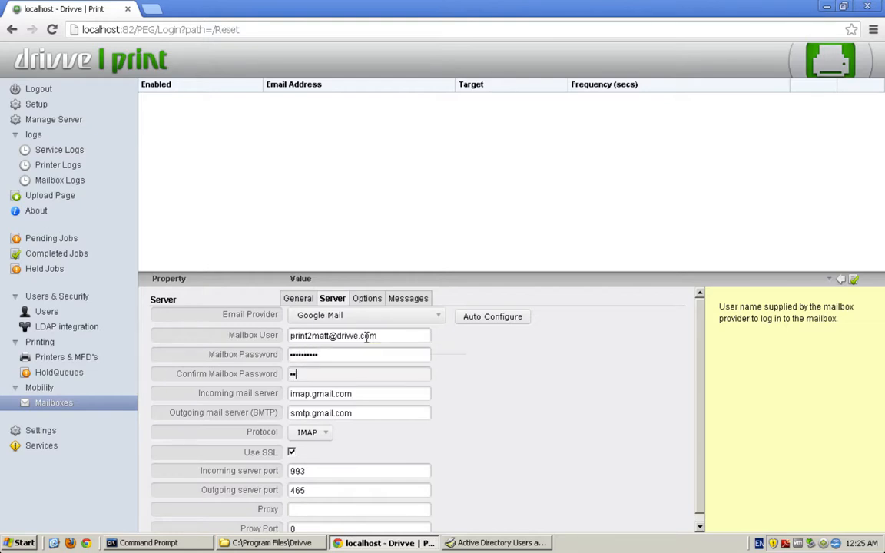
Use mail.mydrivve.com for incoming and outgoing servers, keep IMAP with SSL, set outgoing port 2525
{"action": "key", "text": "Tab"}
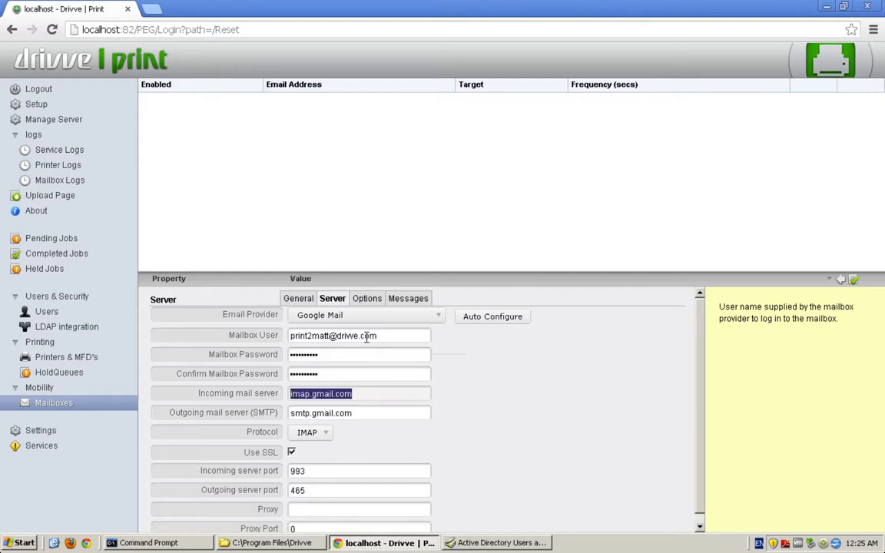
{"action": "type", "text": "mail.mydrivve.com"}
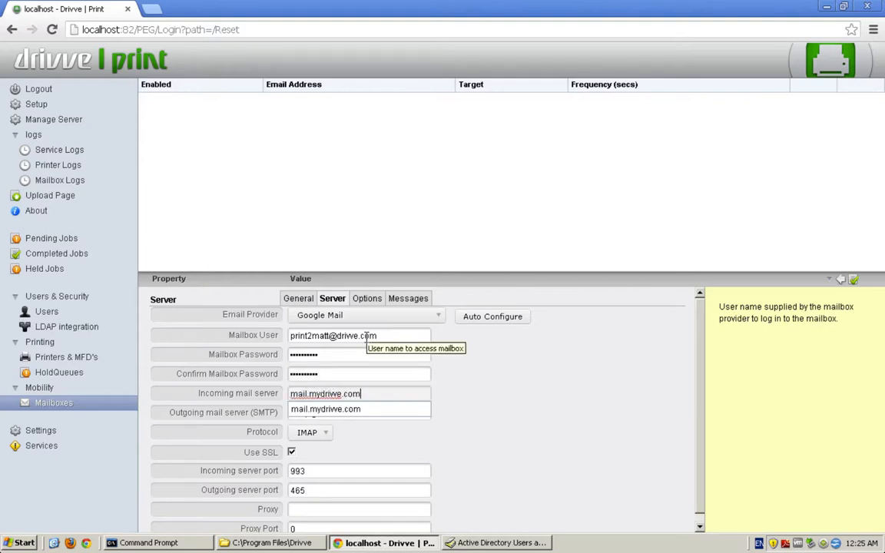
{"action": "key", "text": "Tab"}
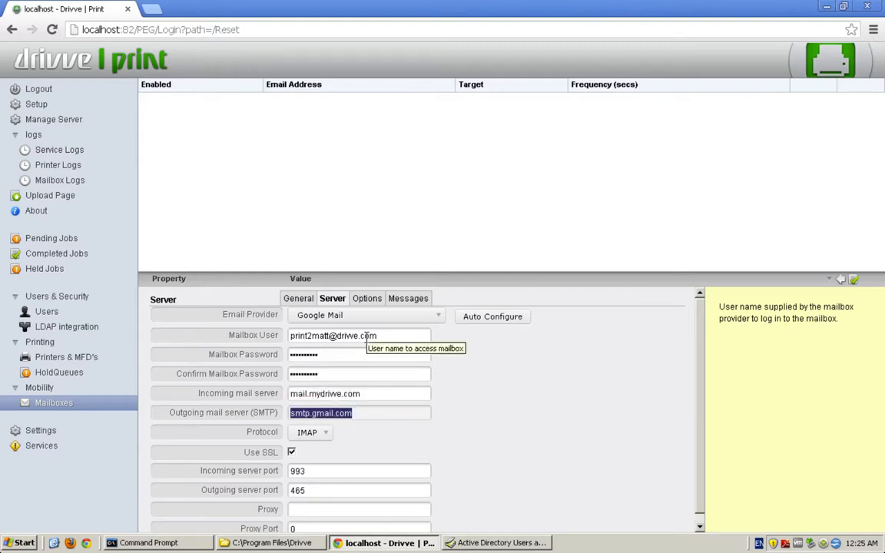
{"action": "type", "text": "mail.mydrivve"}
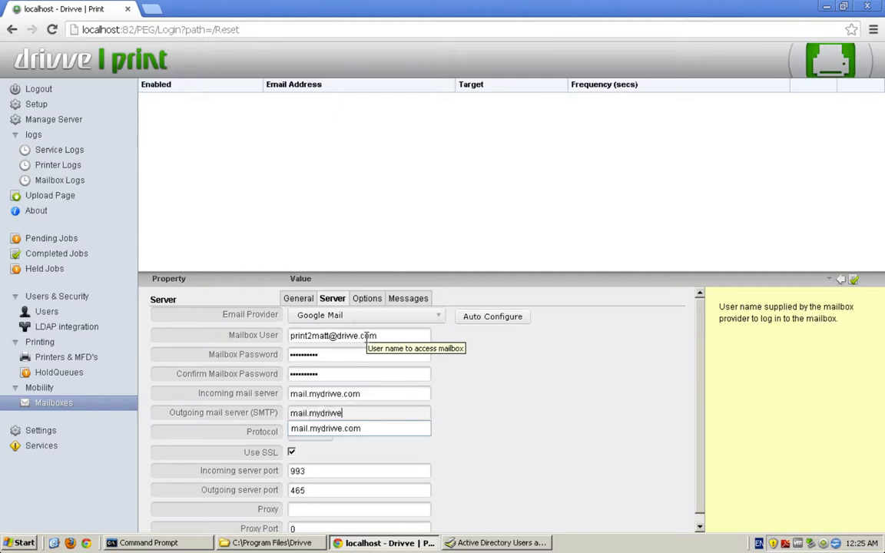
{"action": "type", "text": ".com"}
{"action": "left_click", "coordinate": [376, 428]}
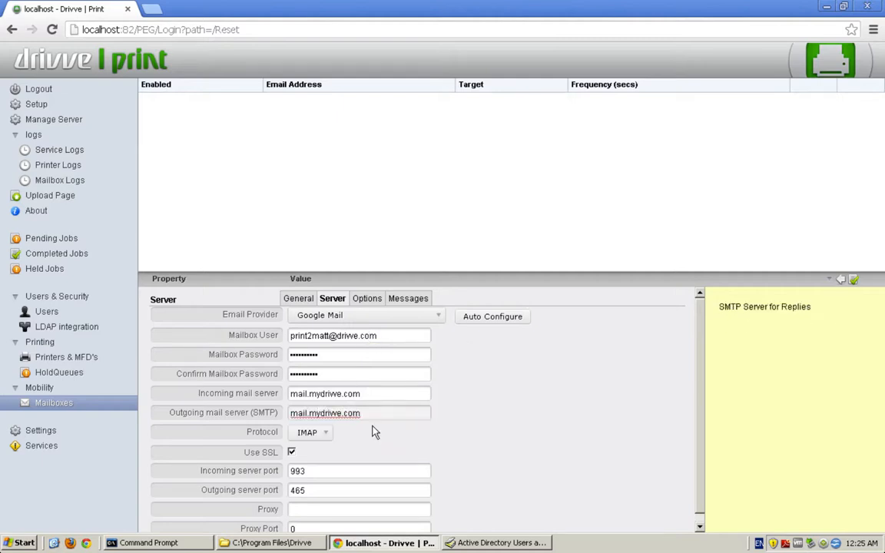
{"action": "left_click", "coordinate": [323, 433]}
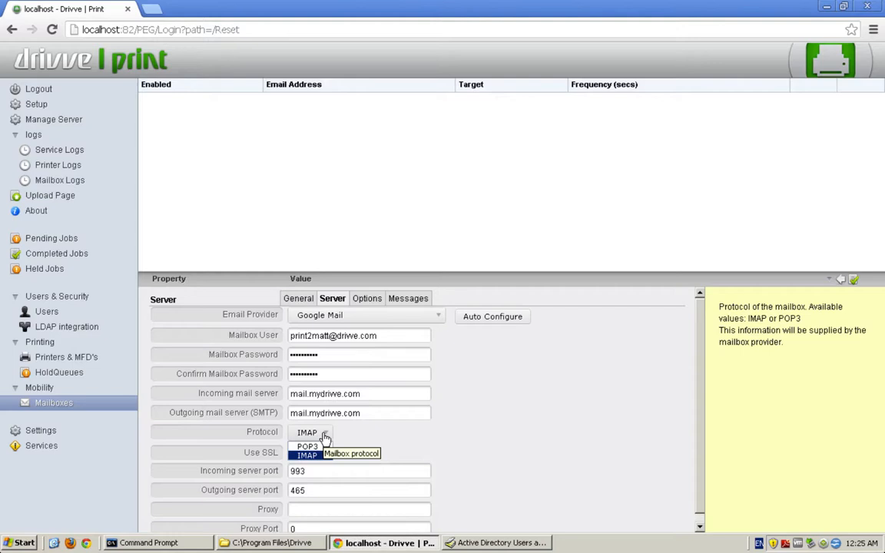
{"action": "left_click", "coordinate": [307, 455]}
{"action": "left_click", "coordinate": [293, 452]}
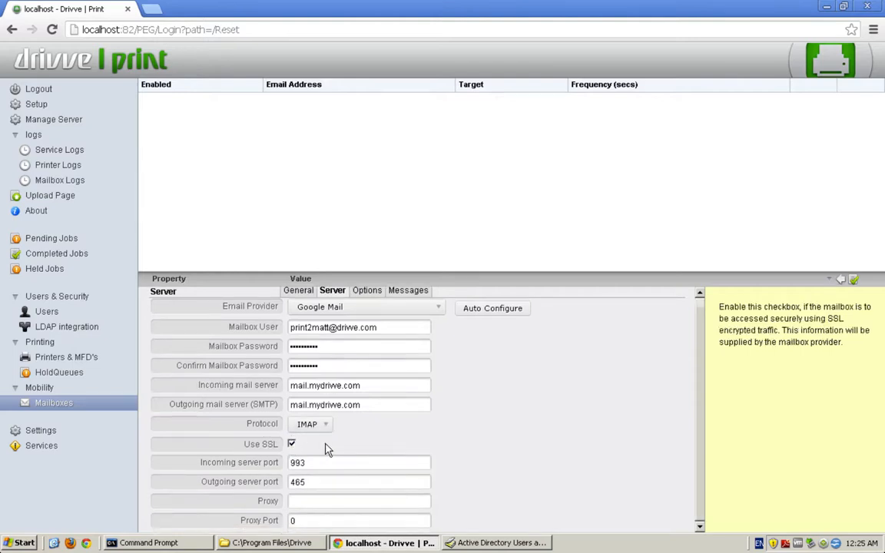
{"action": "double_click", "coordinate": [311, 481]}
{"action": "type", "text": "252"}
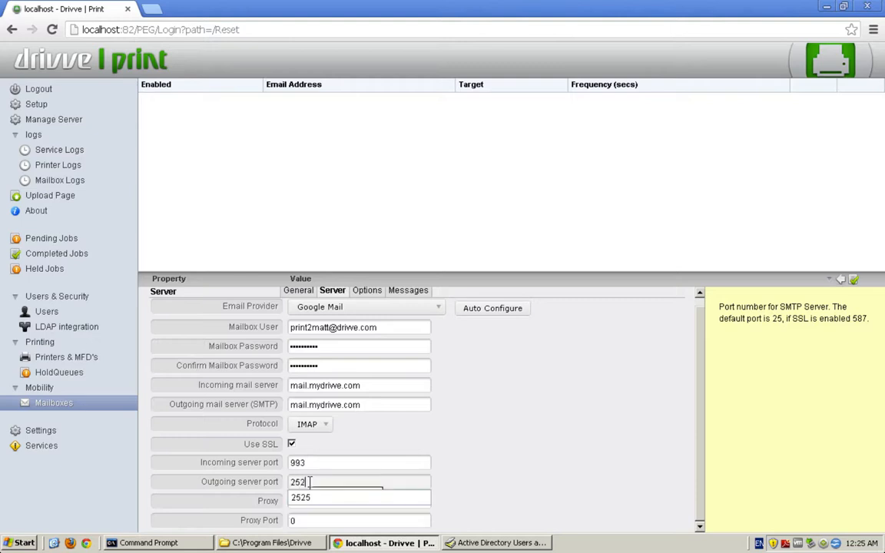
{"action": "type", "text": "5"}
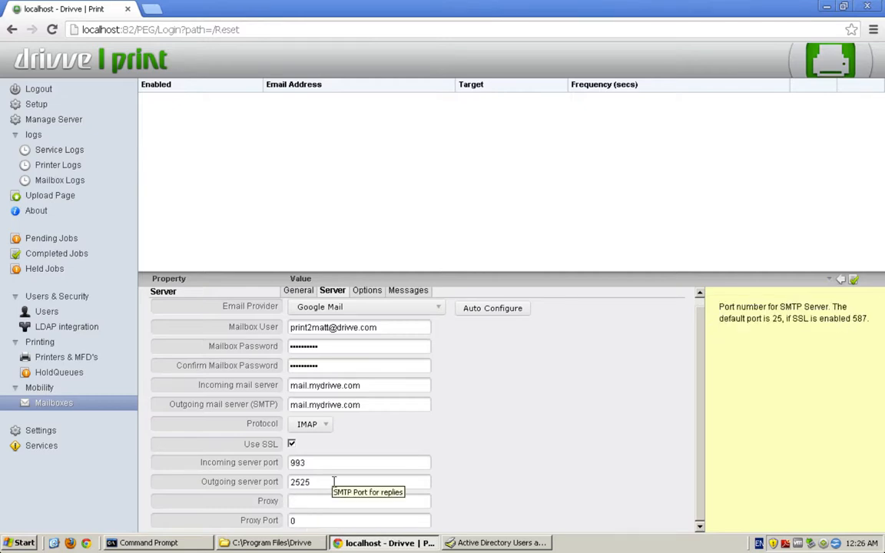
{"action": "scroll", "coordinate": [333, 482], "scroll_direction": "up", "scroll_amount": 1}
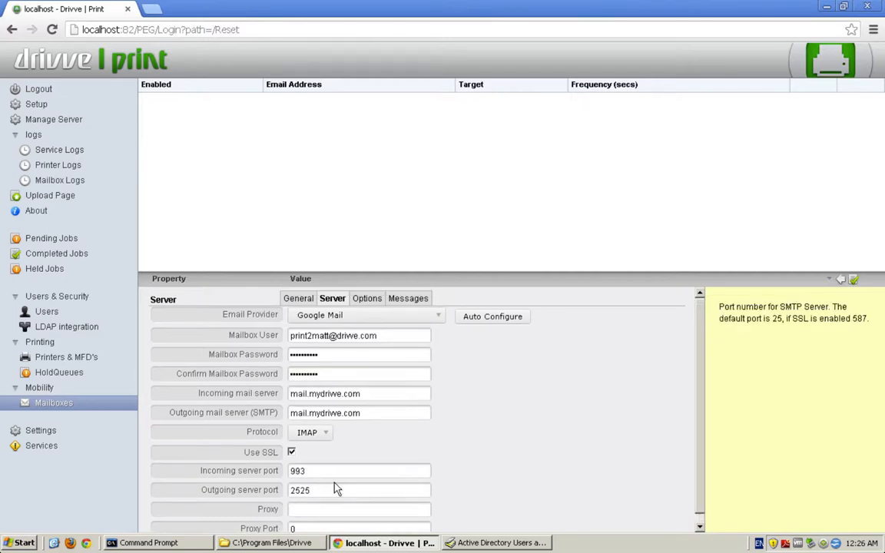
Save the mailbox settings and acknowledge the successful mailbox check reporting 0 messages
{"action": "left_click", "coordinate": [853, 281]}
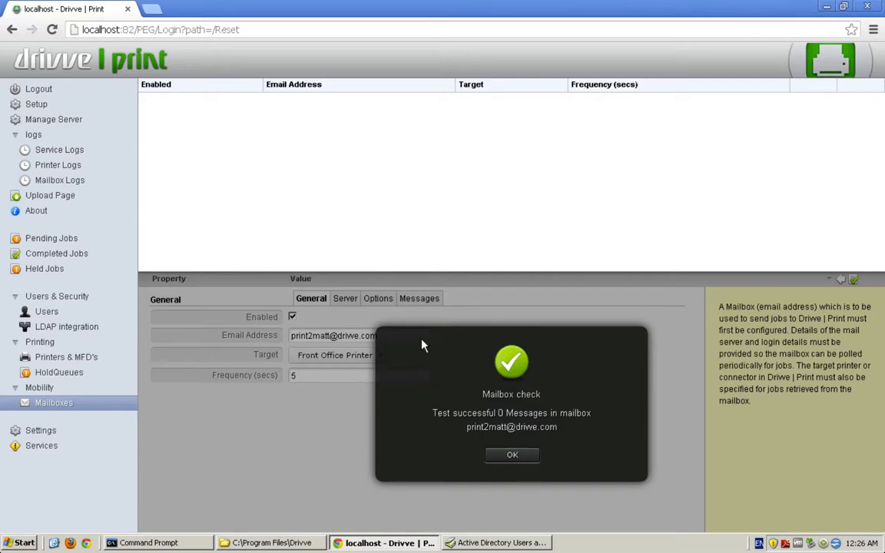
{"action": "left_click", "coordinate": [504, 458]}
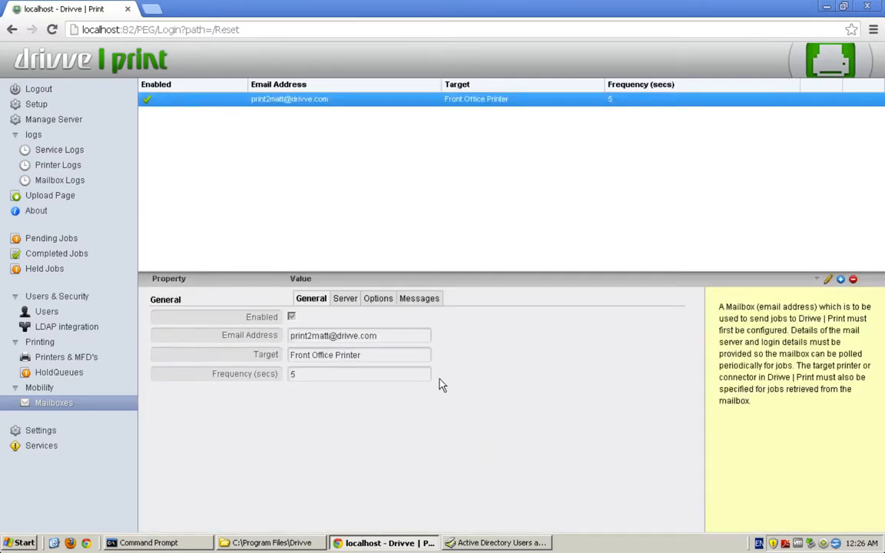
Show the mailbox Options, with Secure Mode, Anonymous Mode, Auto Create Users and Always Print Body unchecked
{"action": "left_click", "coordinate": [377, 299]}
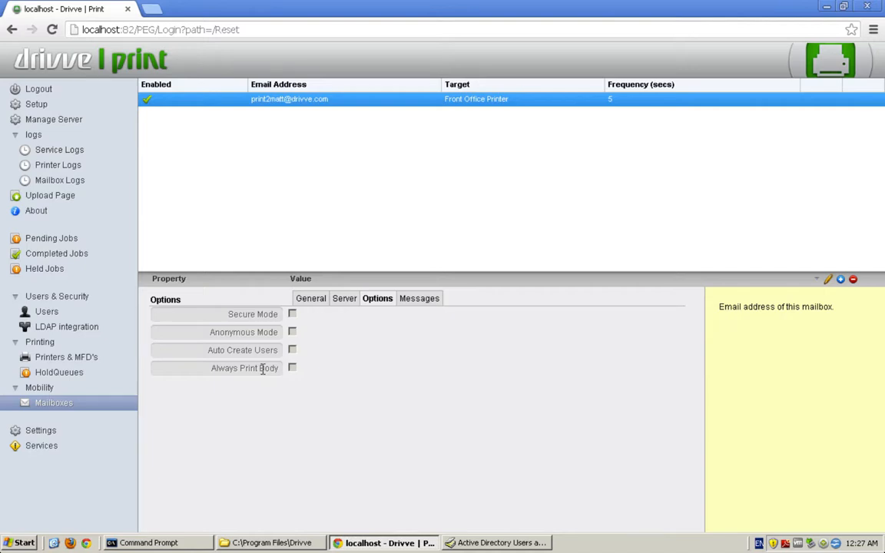
Review the Messages and General tabs, then check Manage Server for the started Mailbox Service scanner
{"action": "left_click", "coordinate": [427, 296]}
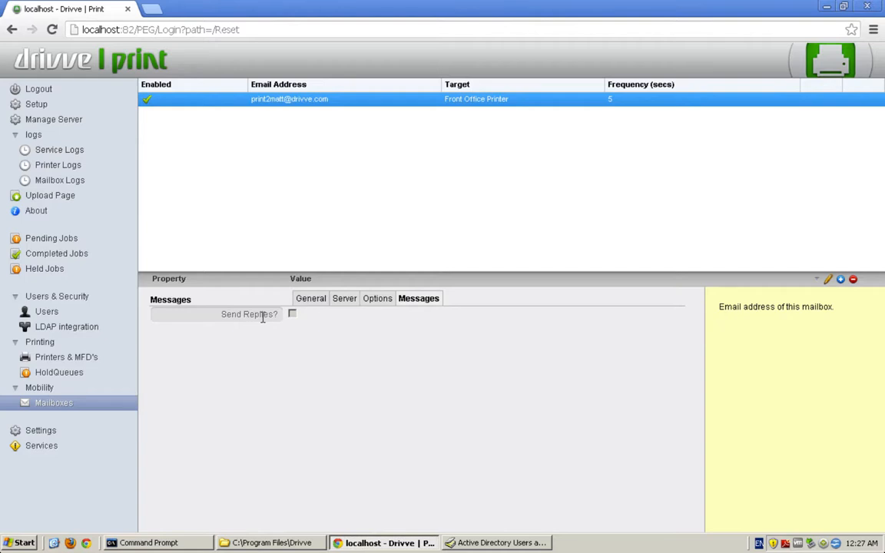
{"action": "left_click", "coordinate": [311, 298]}
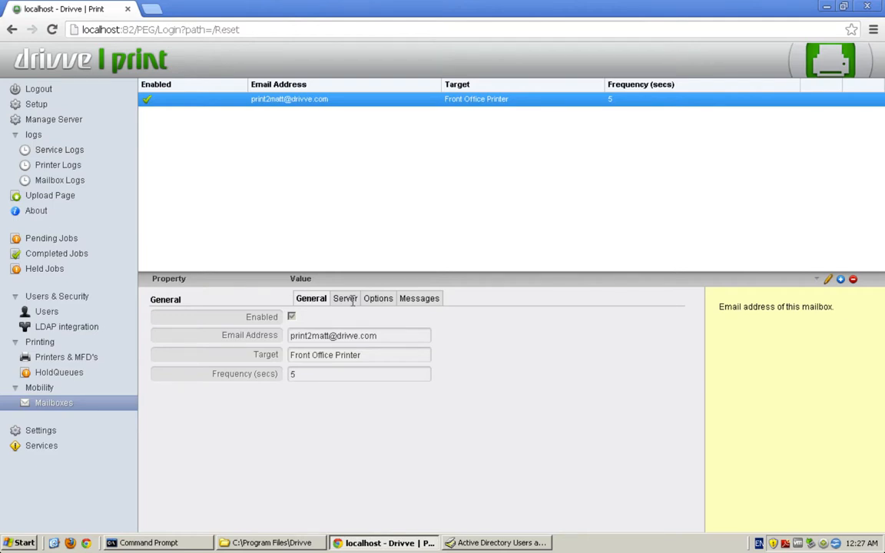
{"action": "left_click", "coordinate": [99, 121]}
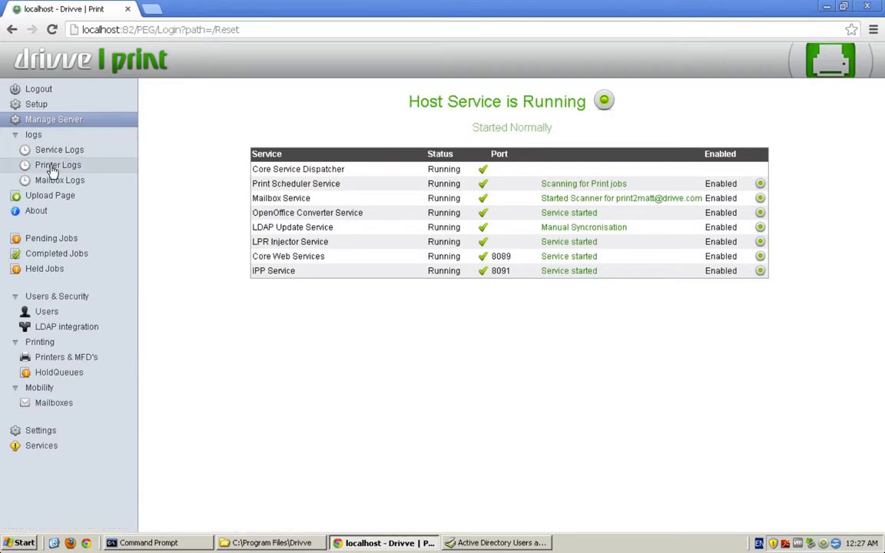
Open Mailbox Logs to watch the new mailbox scanning and reporting 0 Inbox messages
{"action": "left_click", "coordinate": [69, 183]}
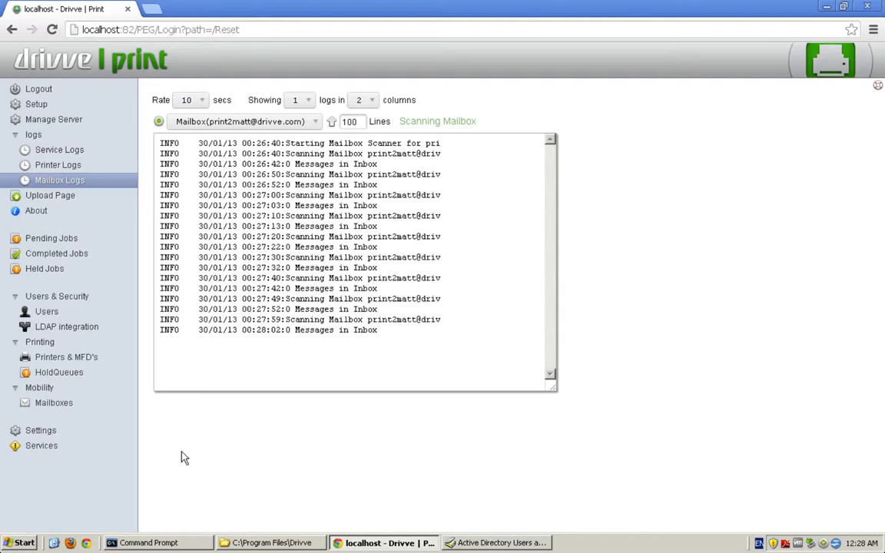
Return to the mailbox configuration and review its Options and Messages tabs, ending on Options
{"action": "left_click", "coordinate": [54, 402]}
{"action": "left_click", "coordinate": [377, 298]}
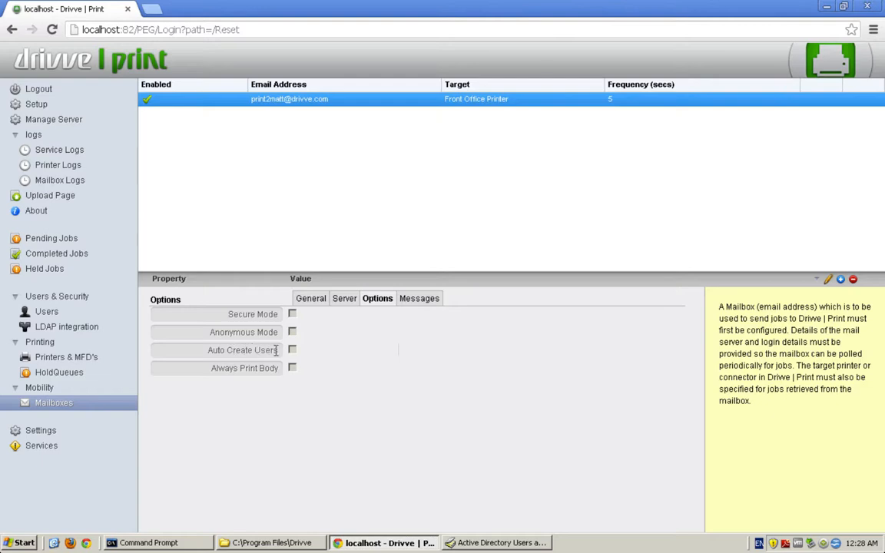
{"action": "left_click", "coordinate": [421, 298]}
{"action": "left_click", "coordinate": [378, 297]}
Watch the log record the Test print job for photo.png, then view Completed and Pending Jobs
{"action": "left_click", "coordinate": [90, 183]}
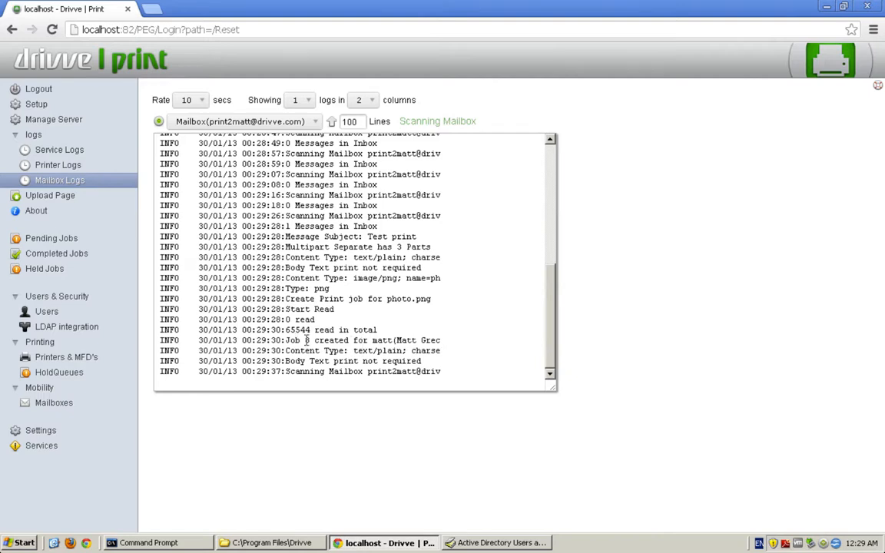
{"action": "left_click", "coordinate": [71, 252]}
{"action": "left_click", "coordinate": [71, 243]}
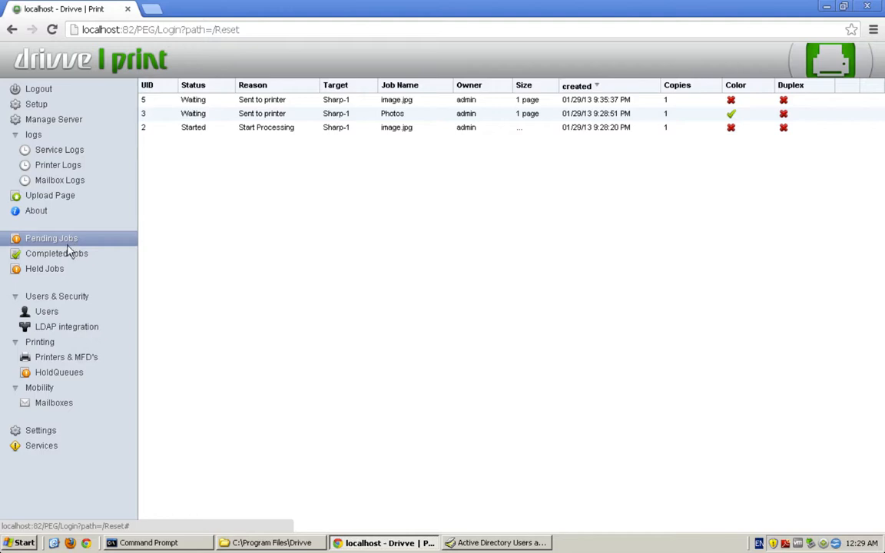
Confirm job 8, photo.png 'Test print', completed on the Front Office Printer in Completed Jobs
{"action": "left_click", "coordinate": [66, 255]}
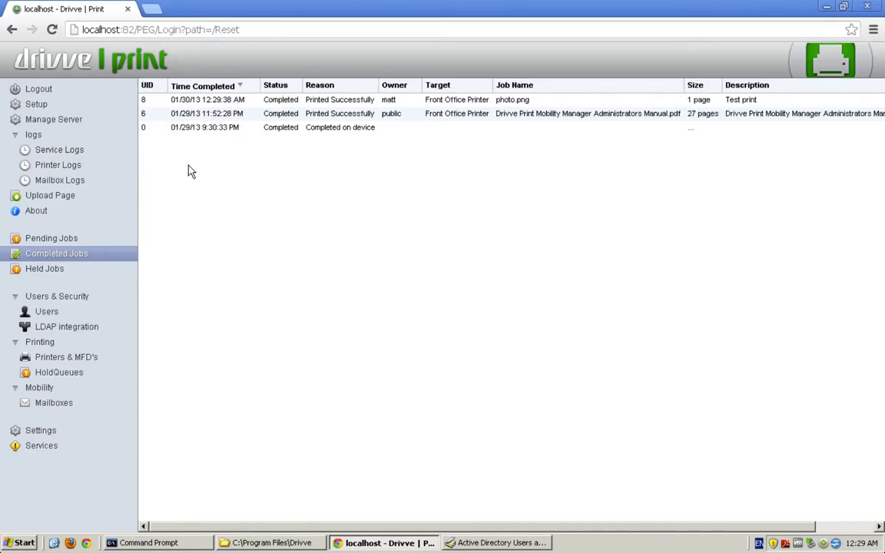
Review the user's email address under Users, then return to the mailbox's Options settings
{"action": "left_click", "coordinate": [68, 314]}
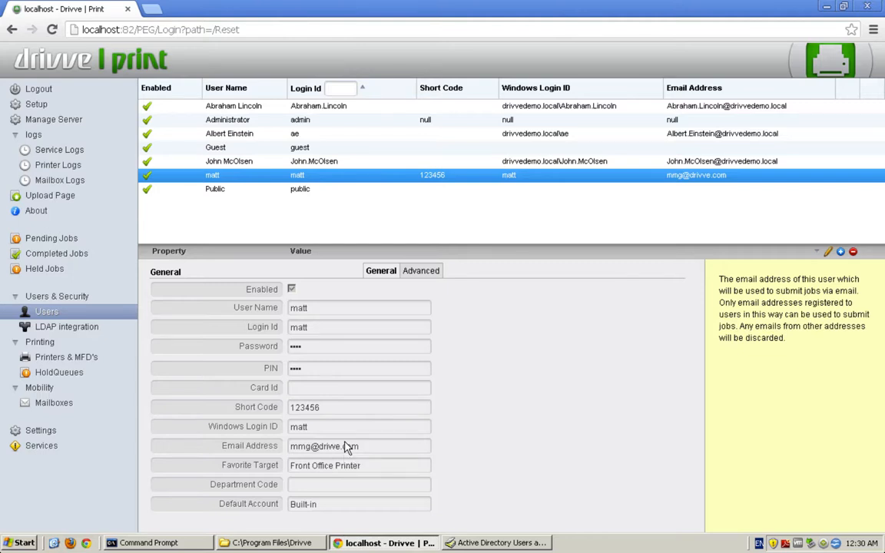
{"action": "left_click", "coordinate": [75, 408]}
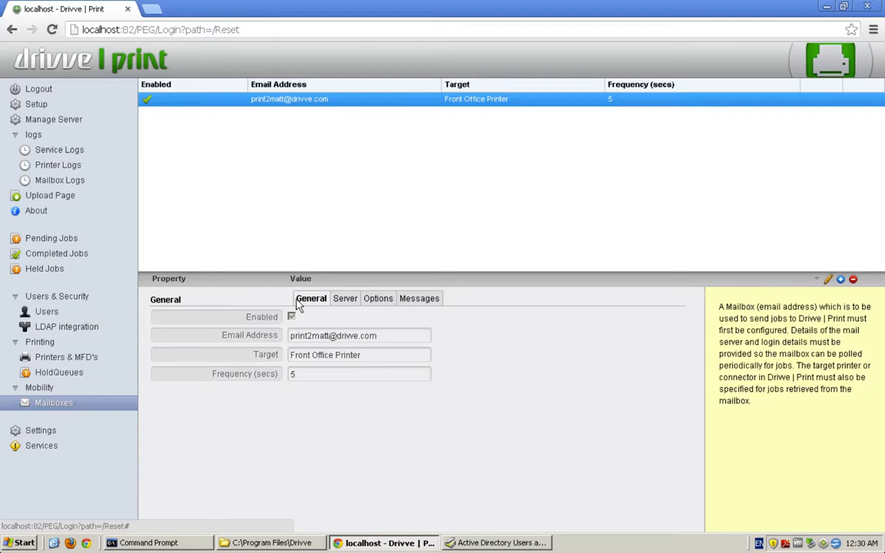
{"action": "left_click", "coordinate": [374, 298]}
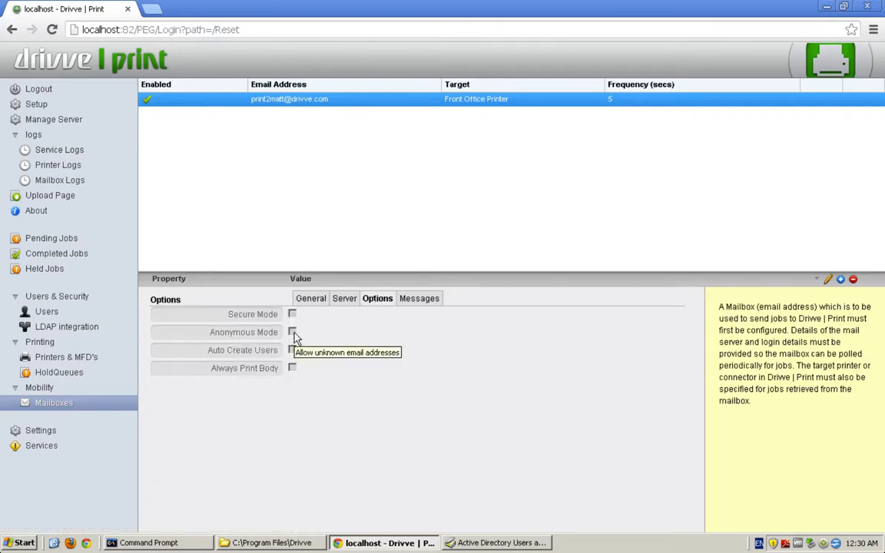